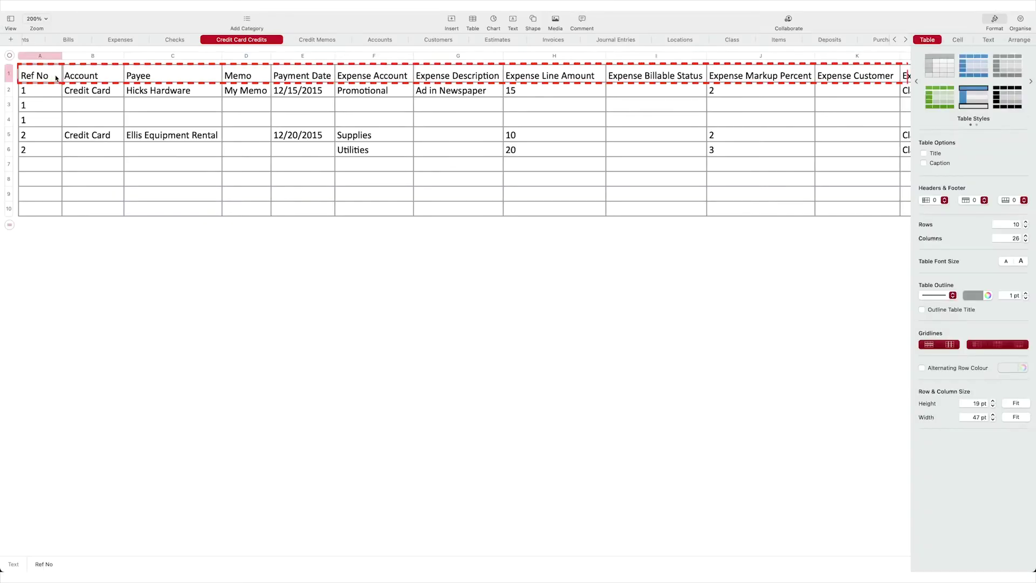
- Deselect the table so the Credit Card Credits sample rows show plainly
click(204, 281)
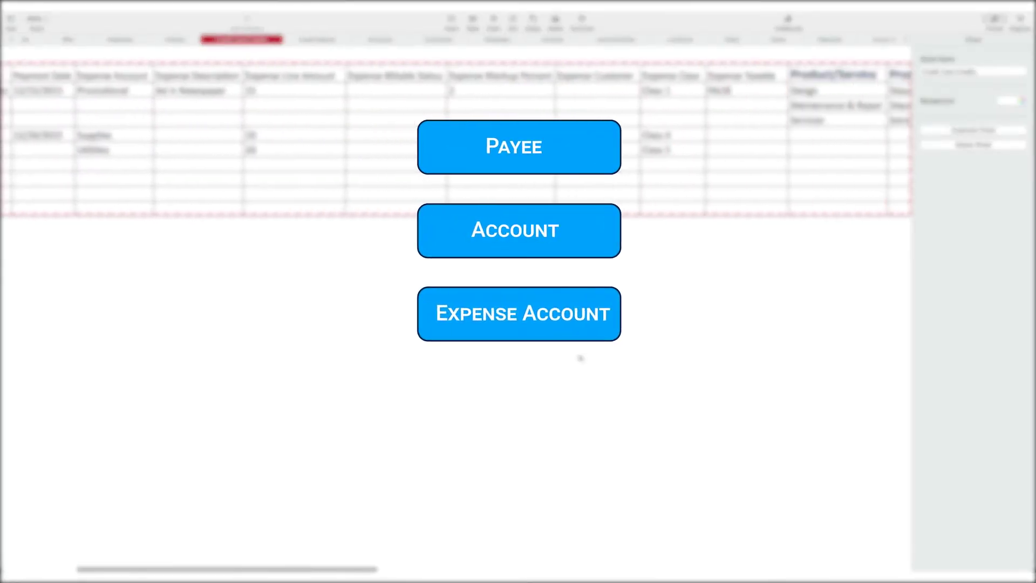
scroll(580, 358, right, 10)
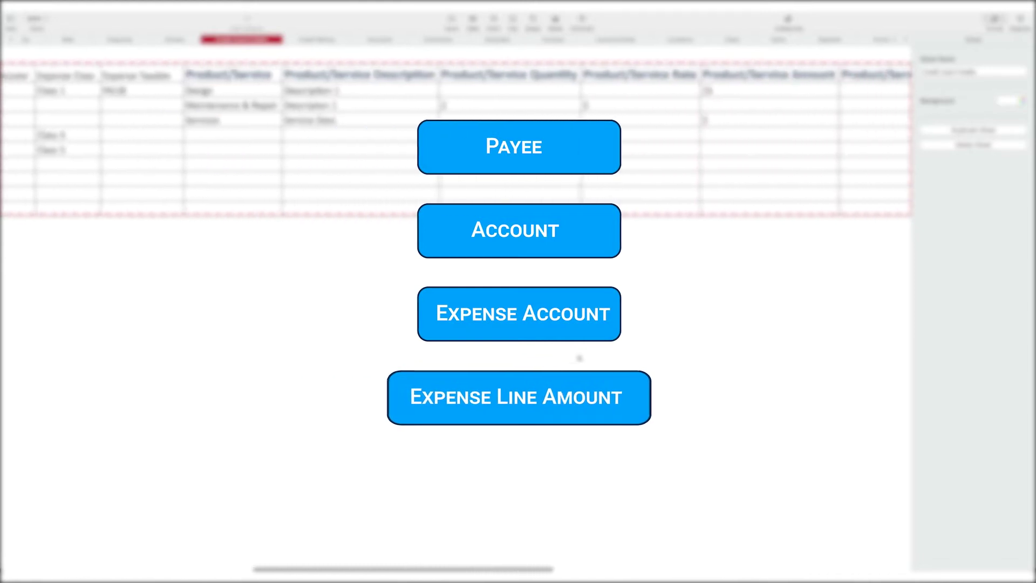
scroll(580, 357, right, 10)
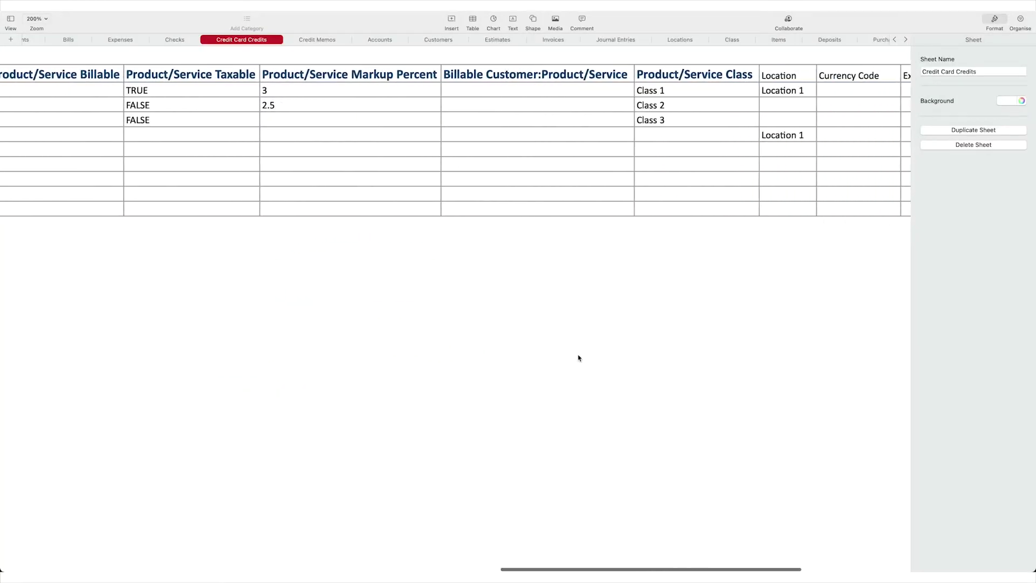
- Scan across the template's payee, account and expense columns, then go to SaaSant's New Import page
scroll(578, 357, left, 10)
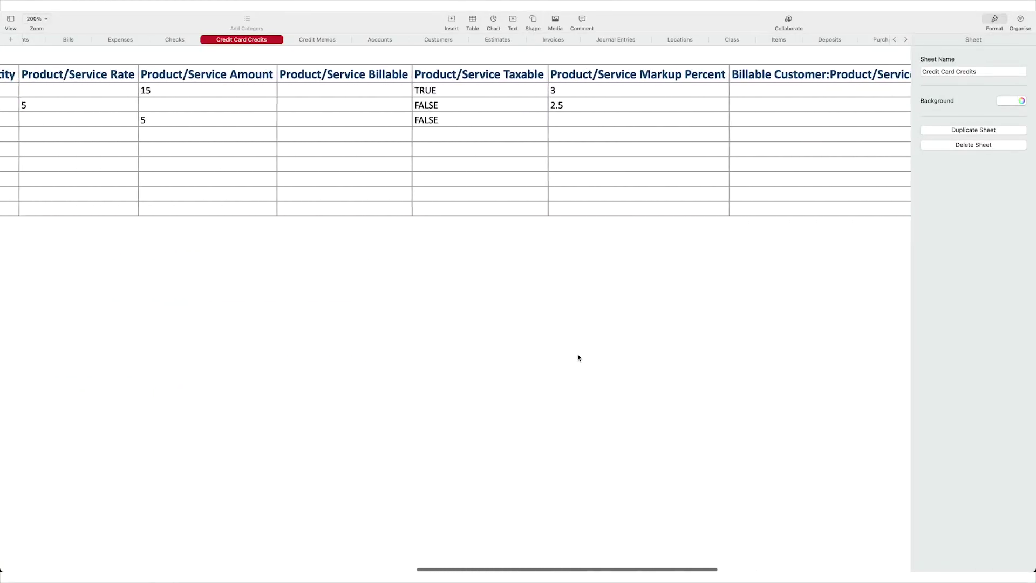
scroll(577, 357, left, 10)
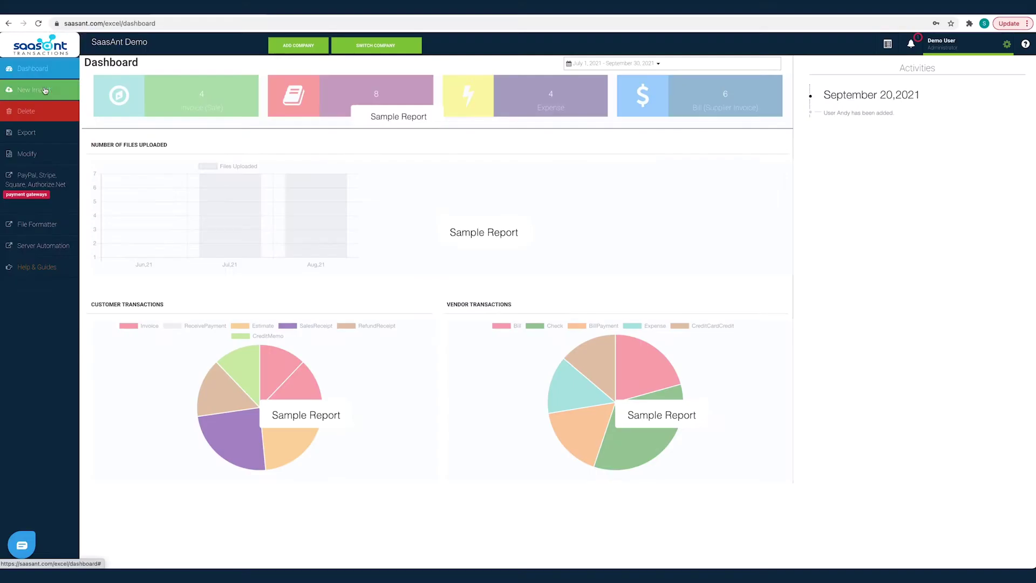
click(44, 90)
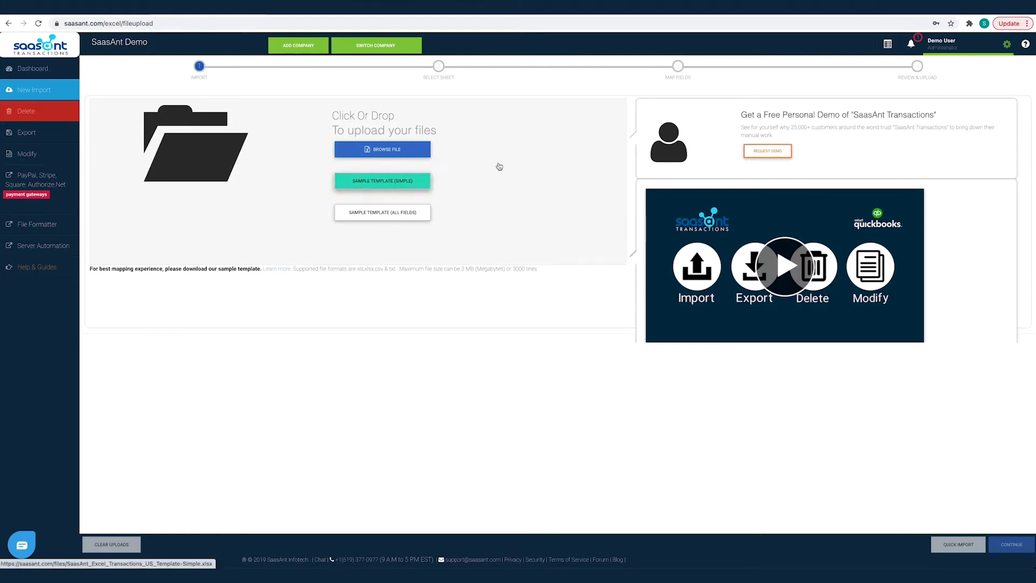
- In import settings, toggle finding customers by tax resale details and Find Product by SKU
click(1012, 46)
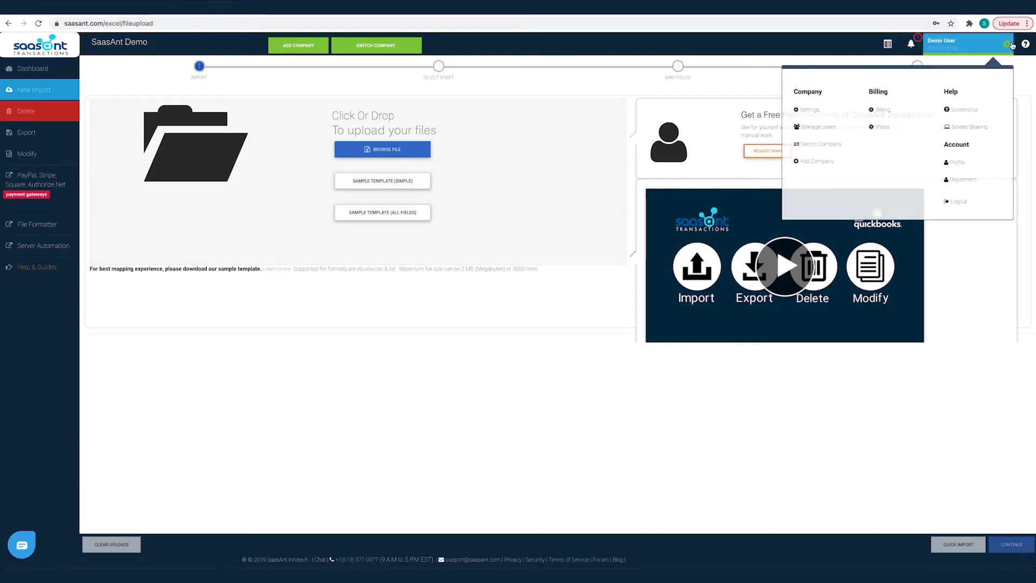
click(815, 115)
click(103, 82)
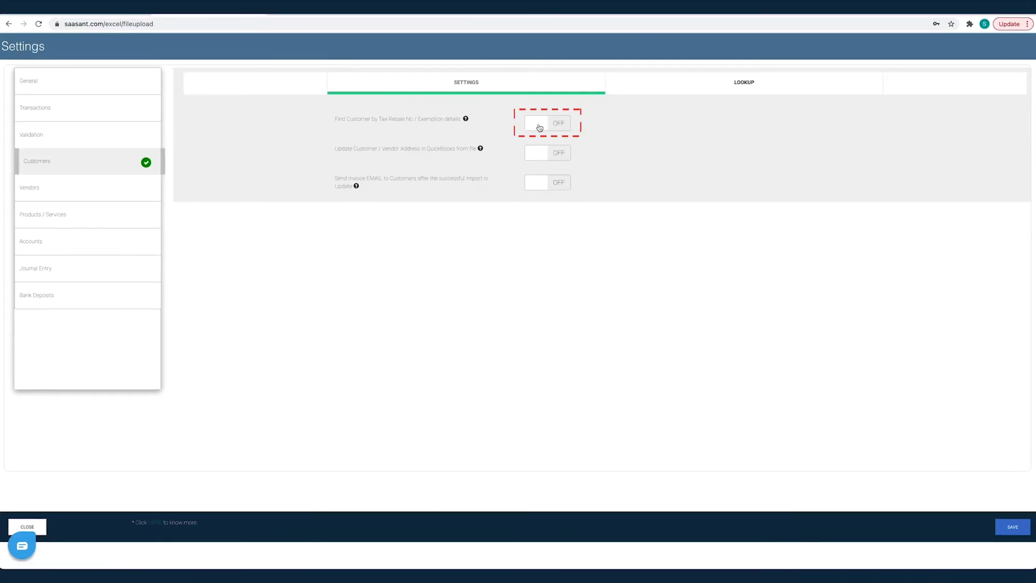
click(539, 127)
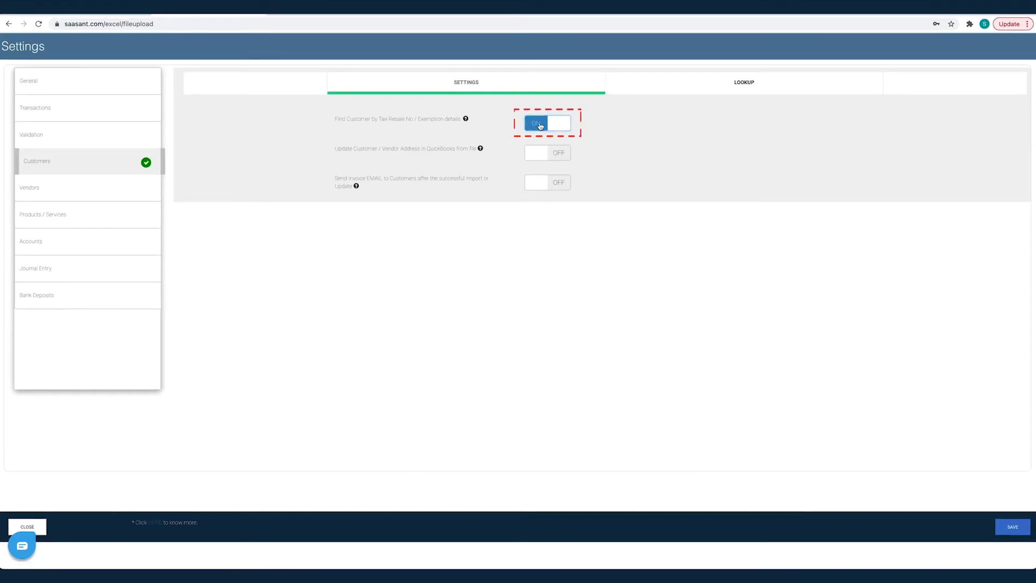
click(51, 217)
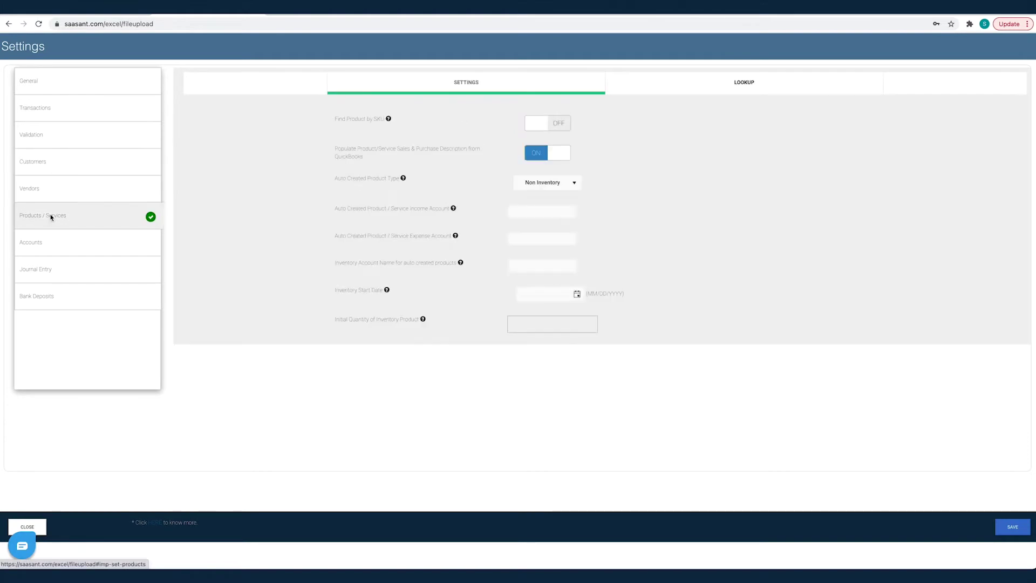
click(561, 127)
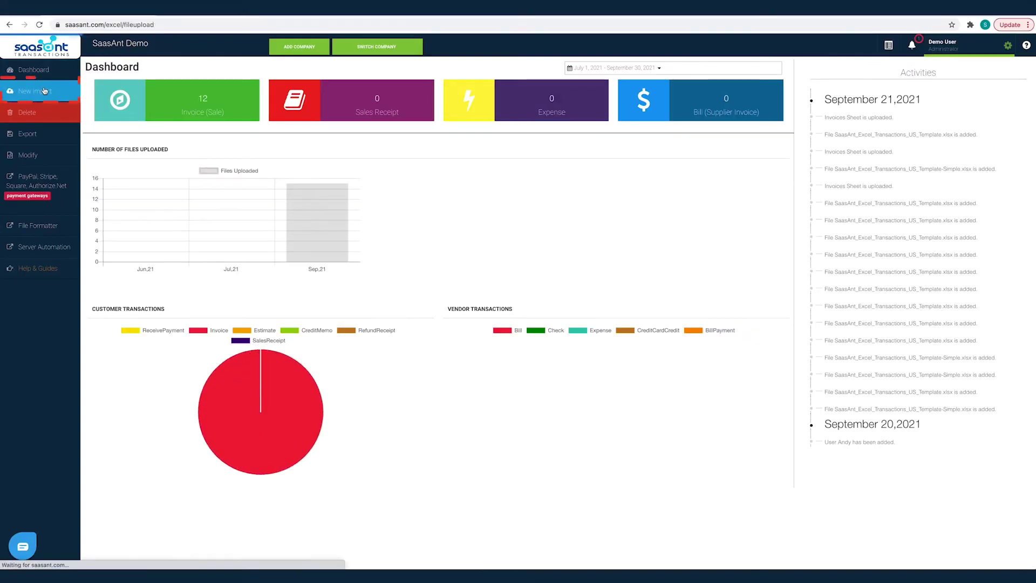
- Upload the Template.xlsx file as a new import
click(35, 91)
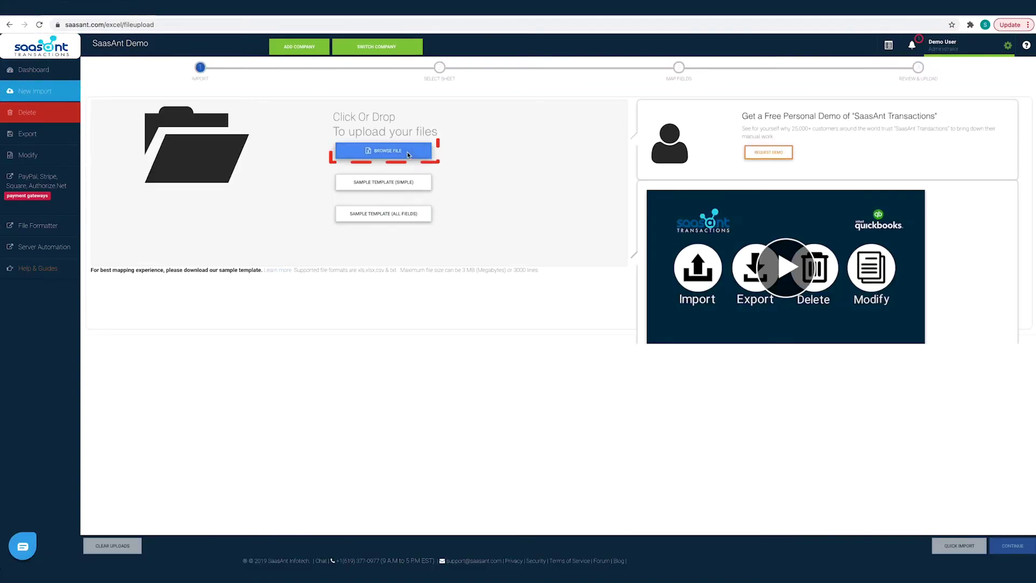
click(407, 151)
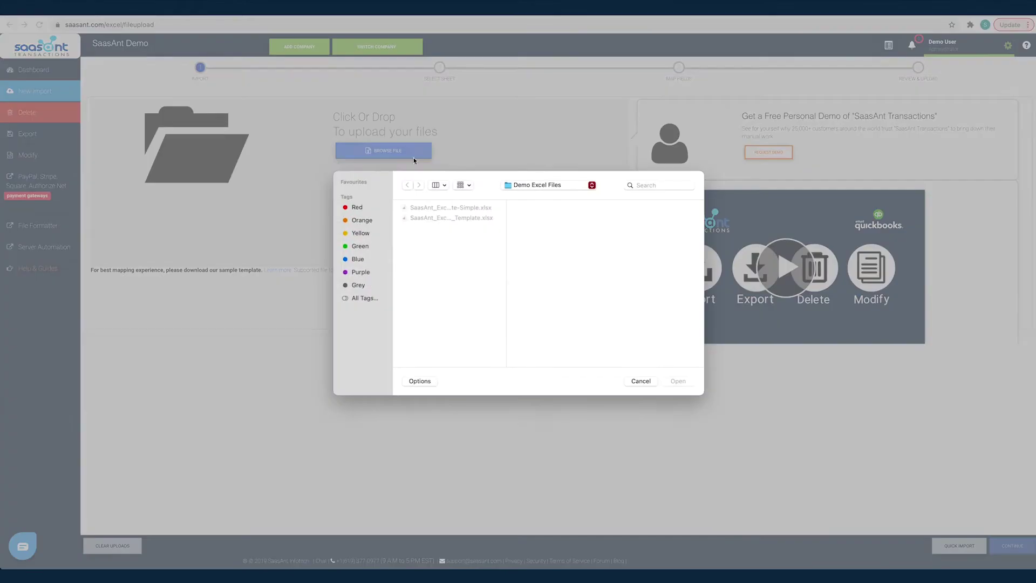
double_click(460, 219)
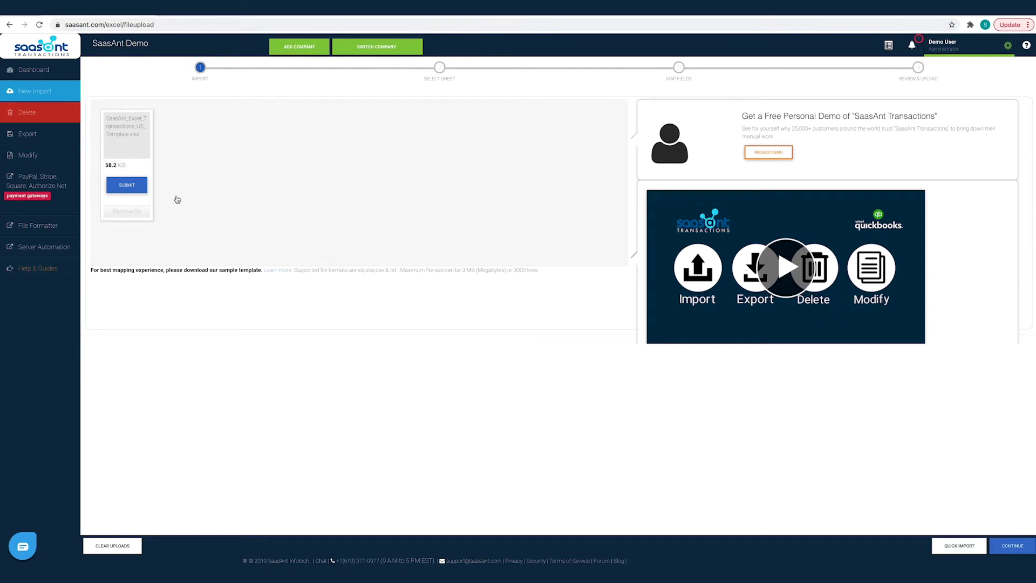
click(1014, 552)
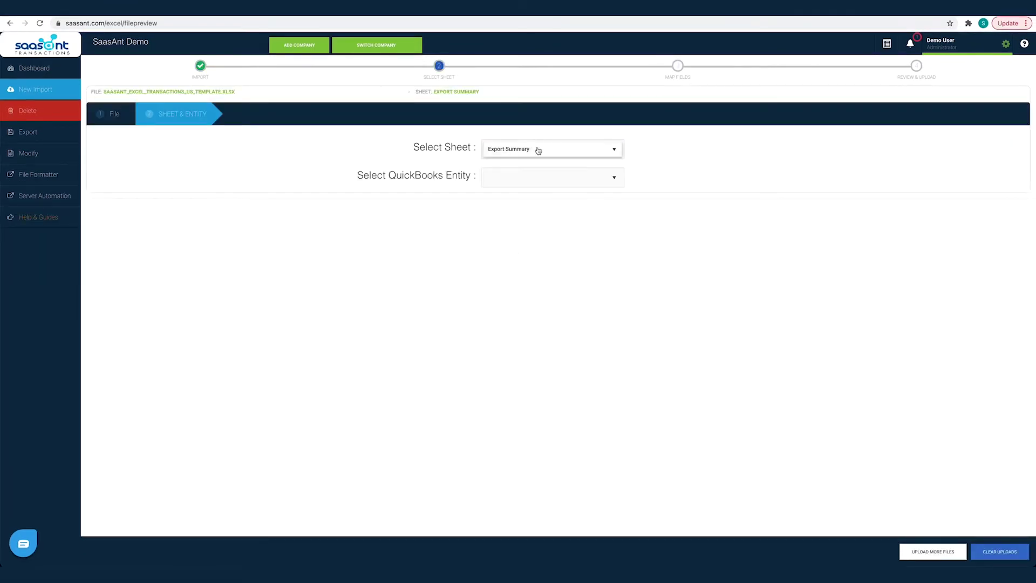
- Choose the Credit Card Credits sheet and import it as the Credit Card Credits entity
click(538, 151)
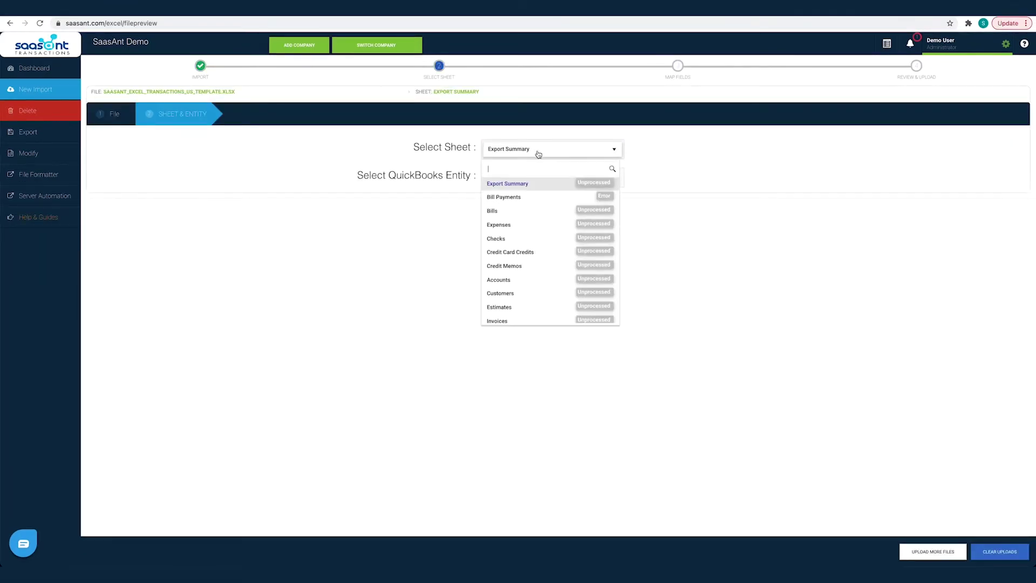
click(522, 254)
click(522, 184)
scroll(534, 300, down, 5)
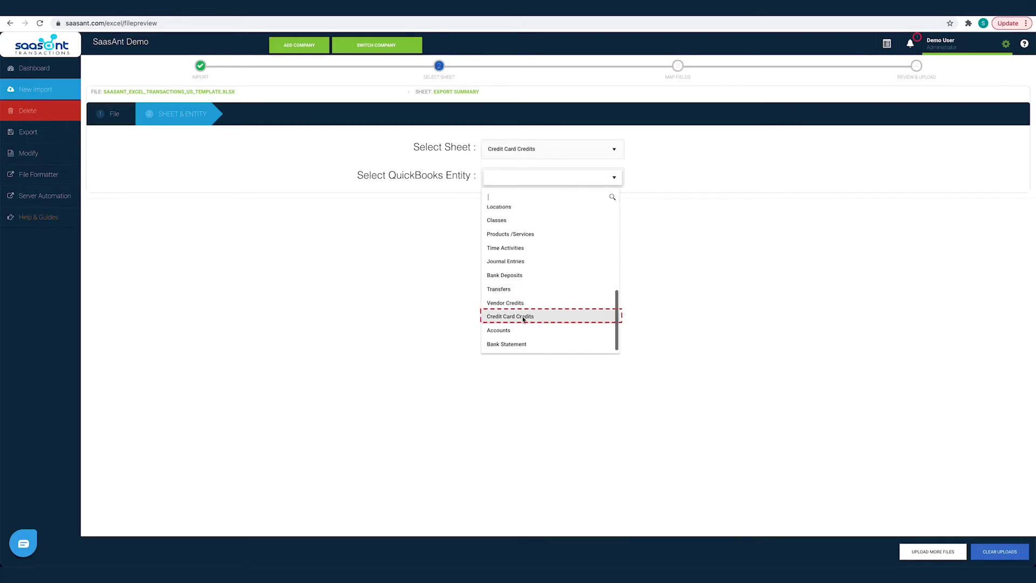
click(522, 317)
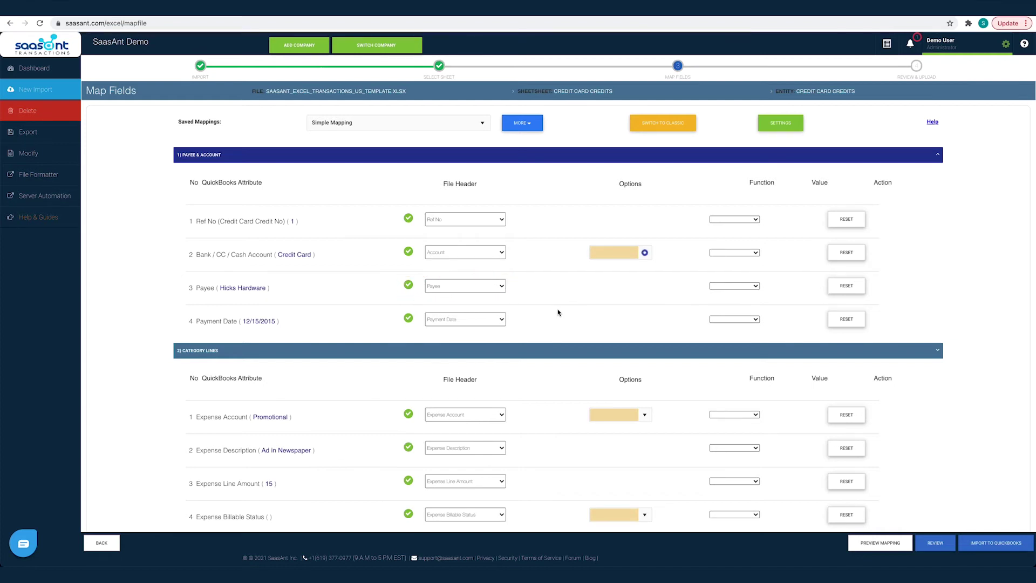
scroll(557, 312, down, 2)
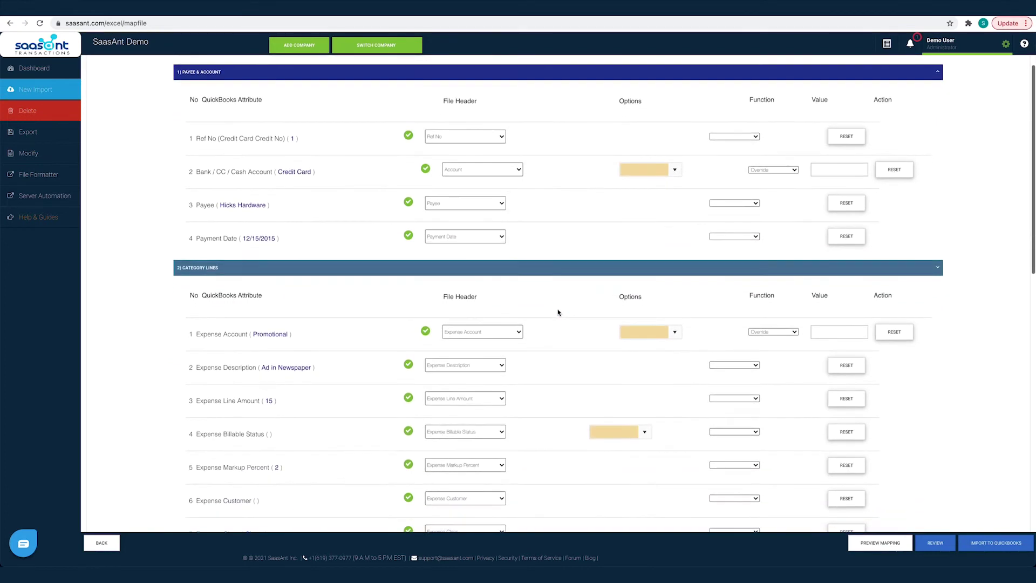
scroll(558, 312, down, 3)
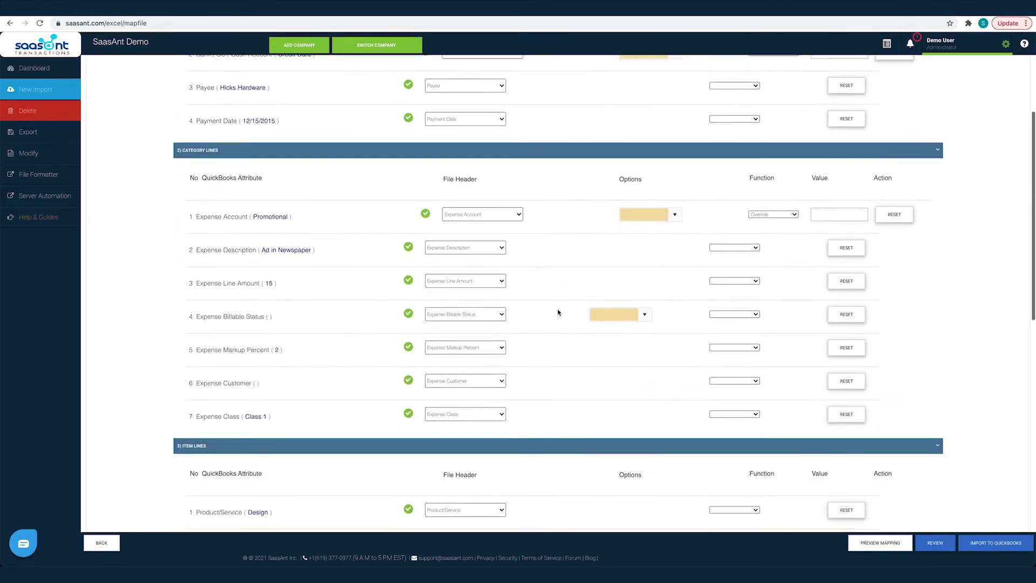
scroll(557, 312, down, 10)
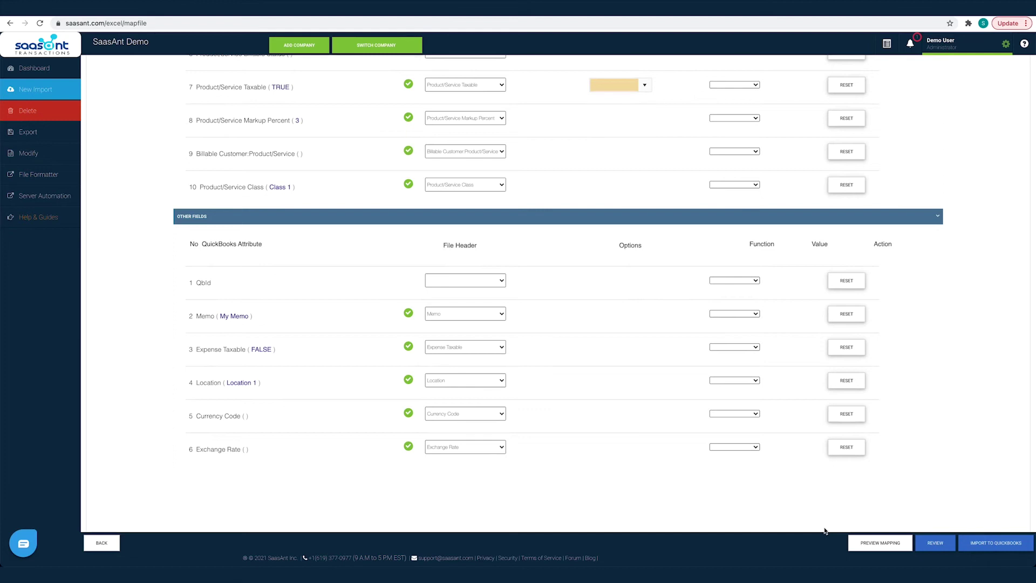
click(880, 543)
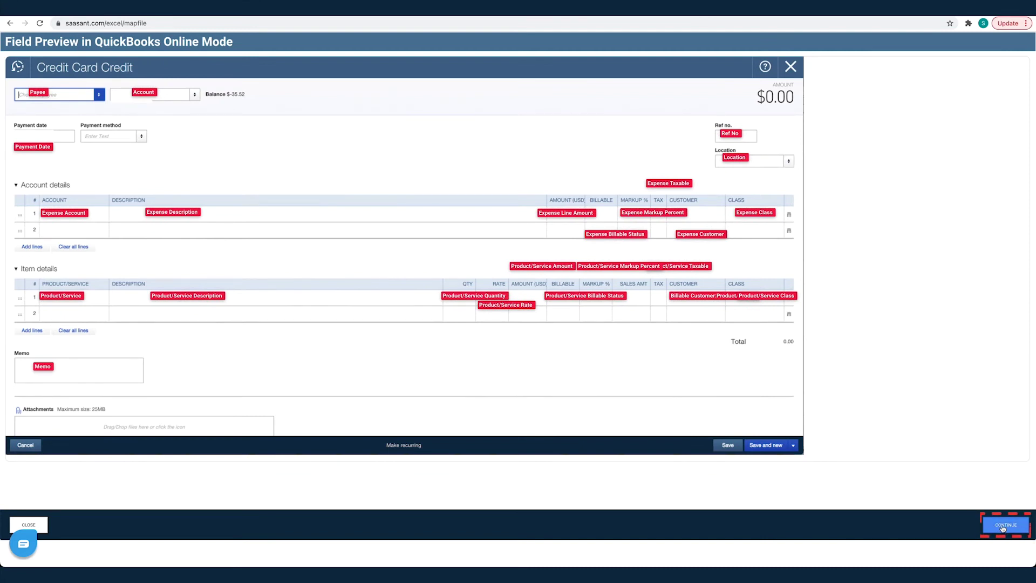
click(1002, 526)
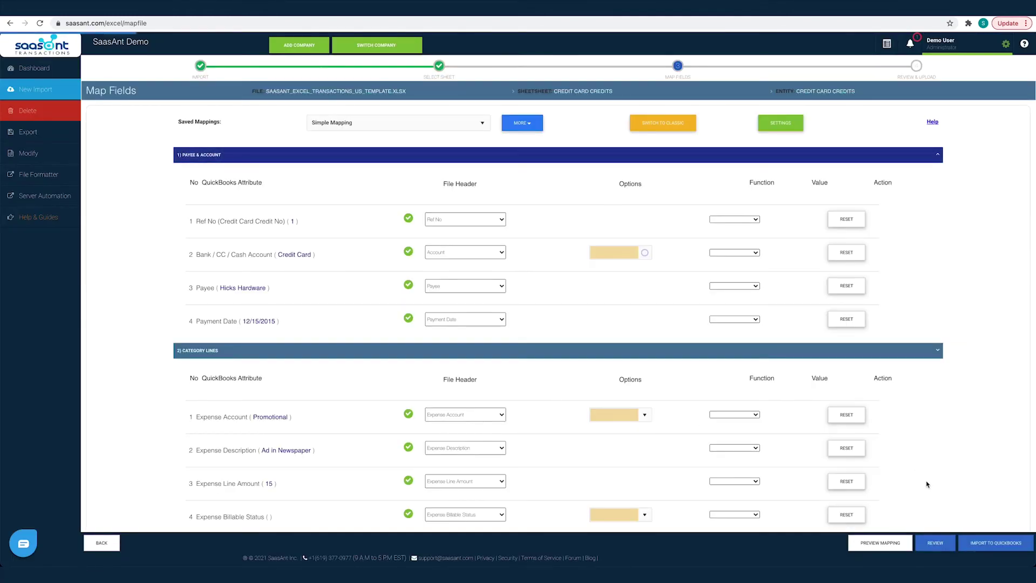
- Review the five mapped credits, checking row 1's Account value, and upload them to QuickBooks
scroll(926, 484, down, 4)
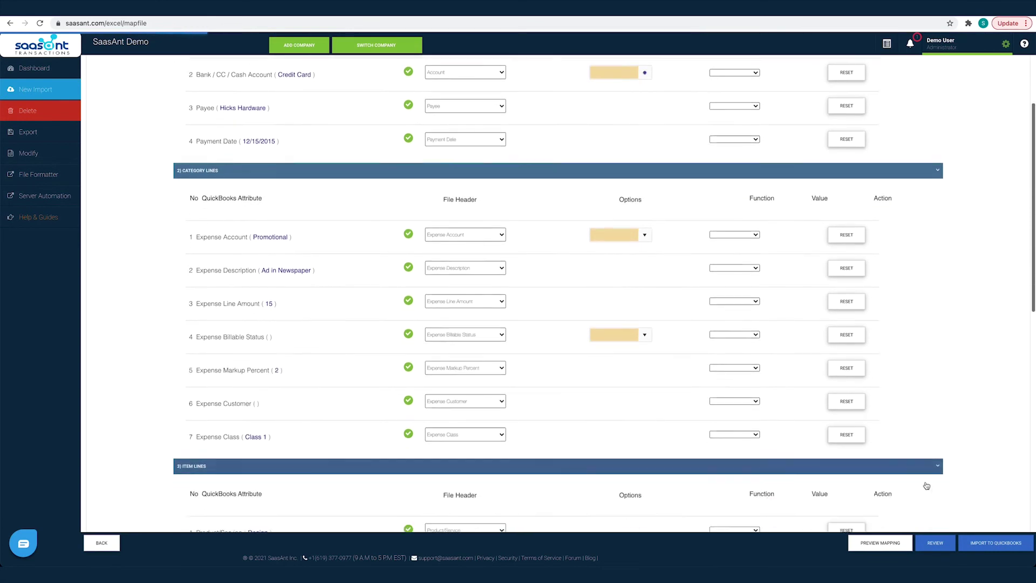
scroll(926, 484, down, 11)
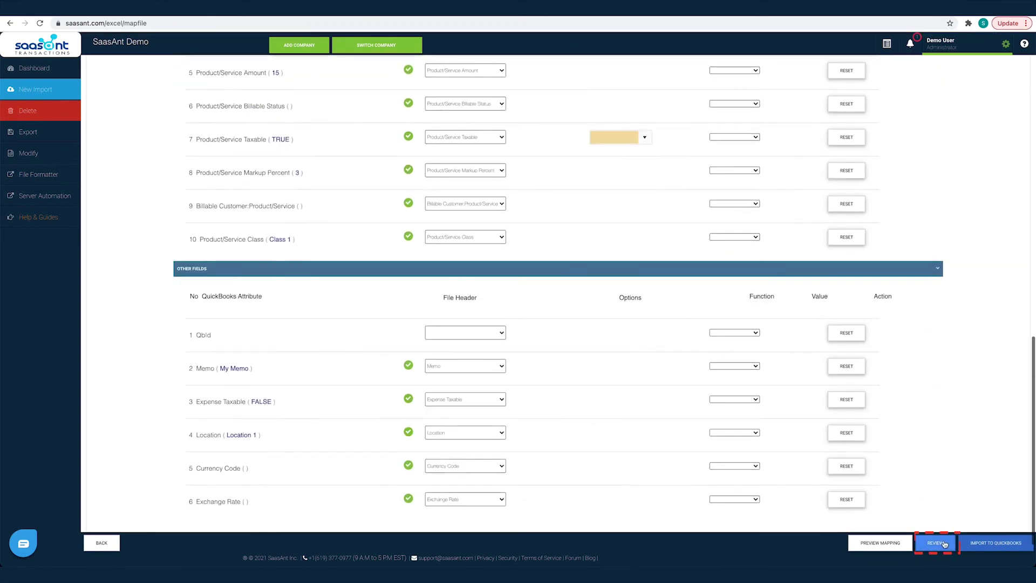
click(937, 543)
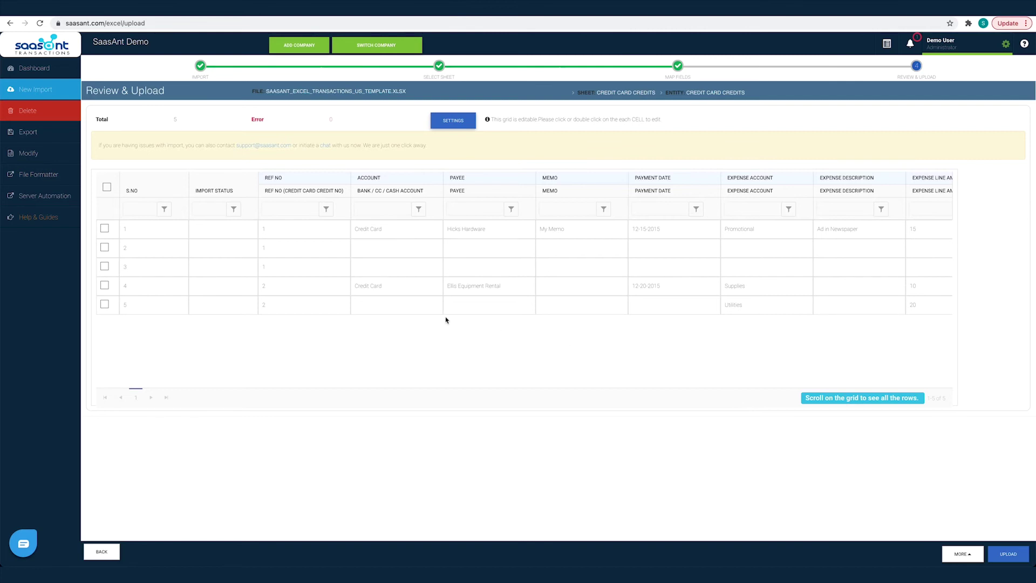
double_click(396, 229)
click(480, 350)
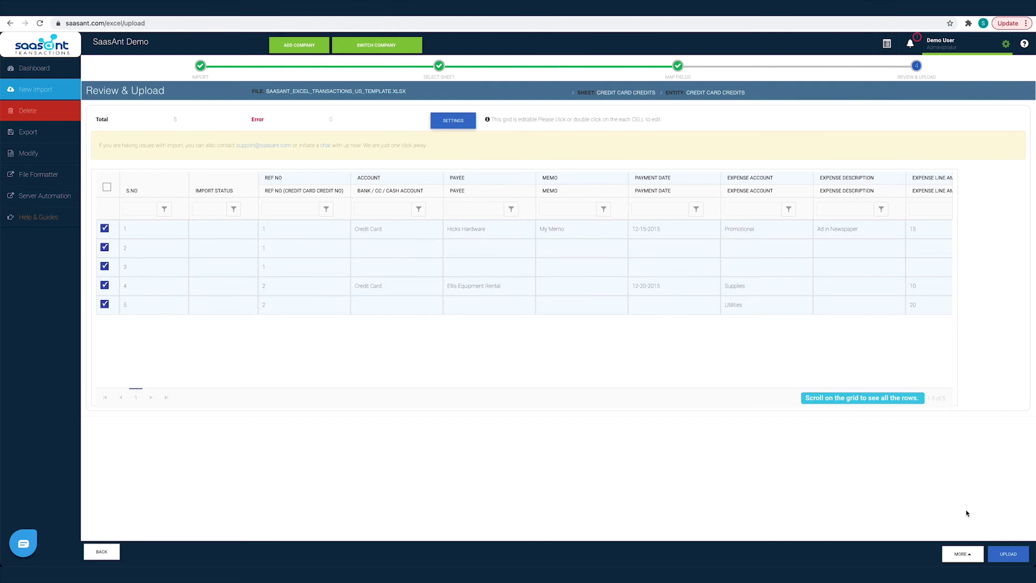
click(1012, 555)
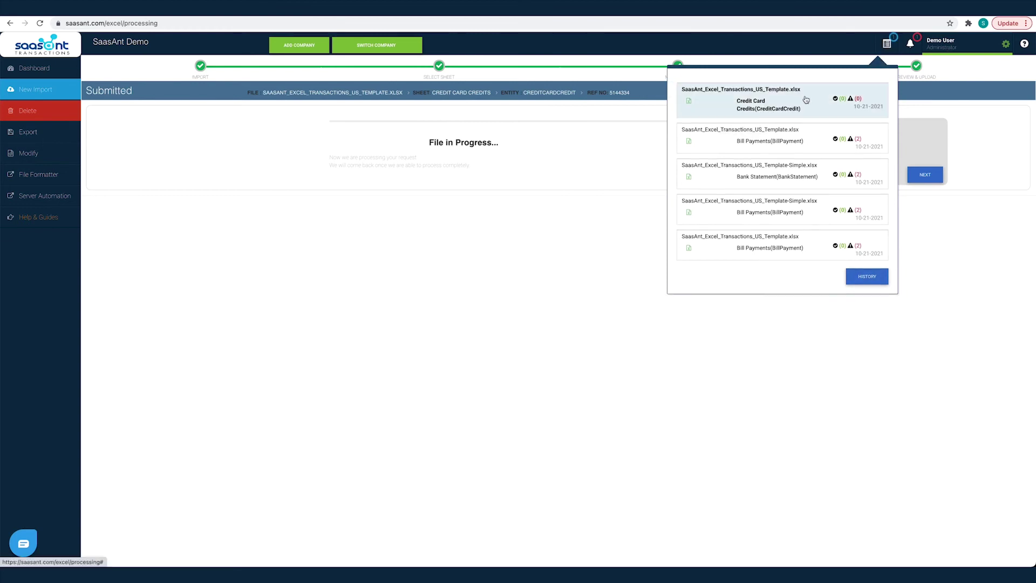
- Wait for the import to finish with 3 imported and 2 failed, showing recent imports
mouse_move(807, 98)
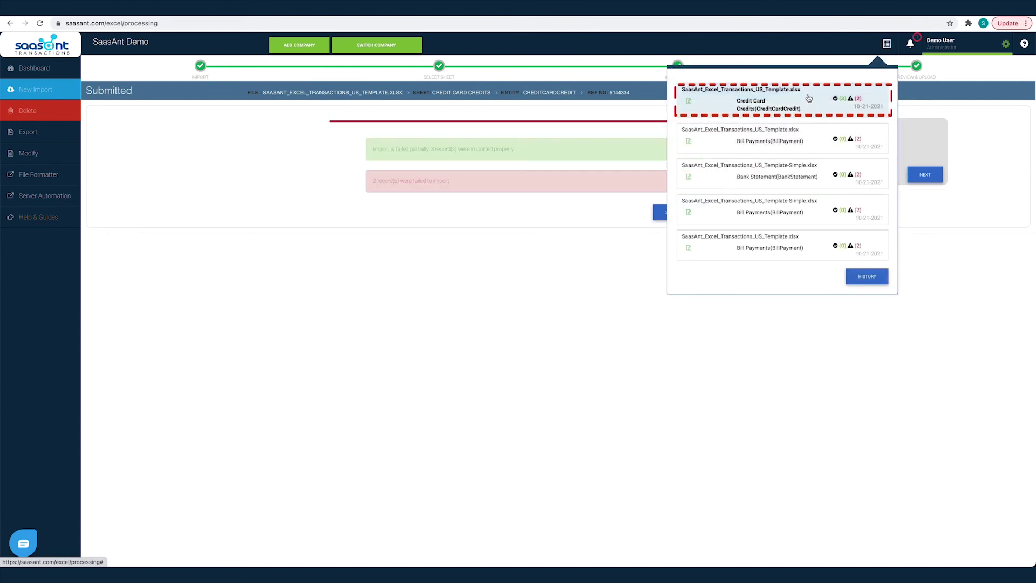
- Open the import results and inspect row 4's missing account without changing it
click(808, 98)
click(213, 258)
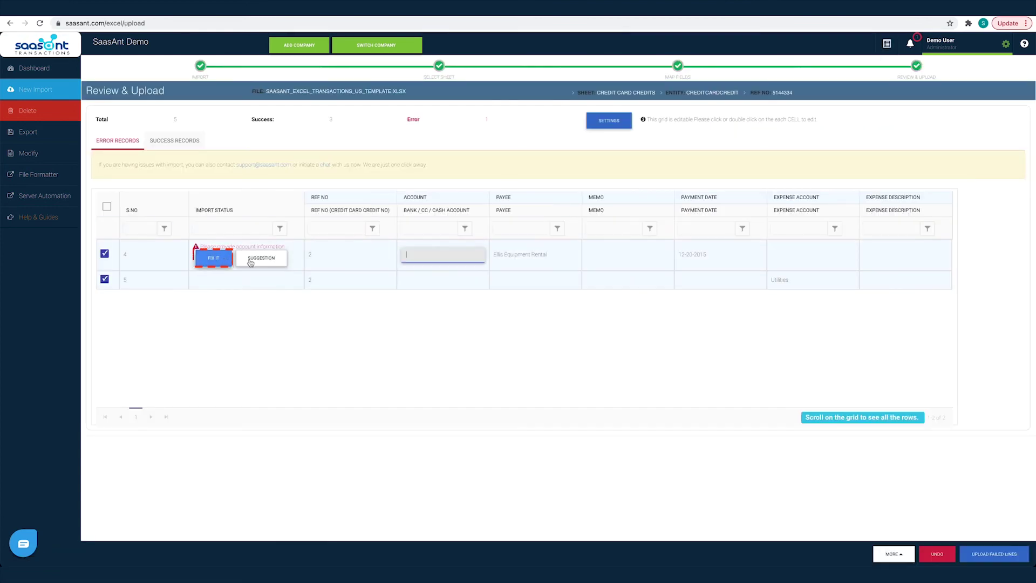
click(472, 330)
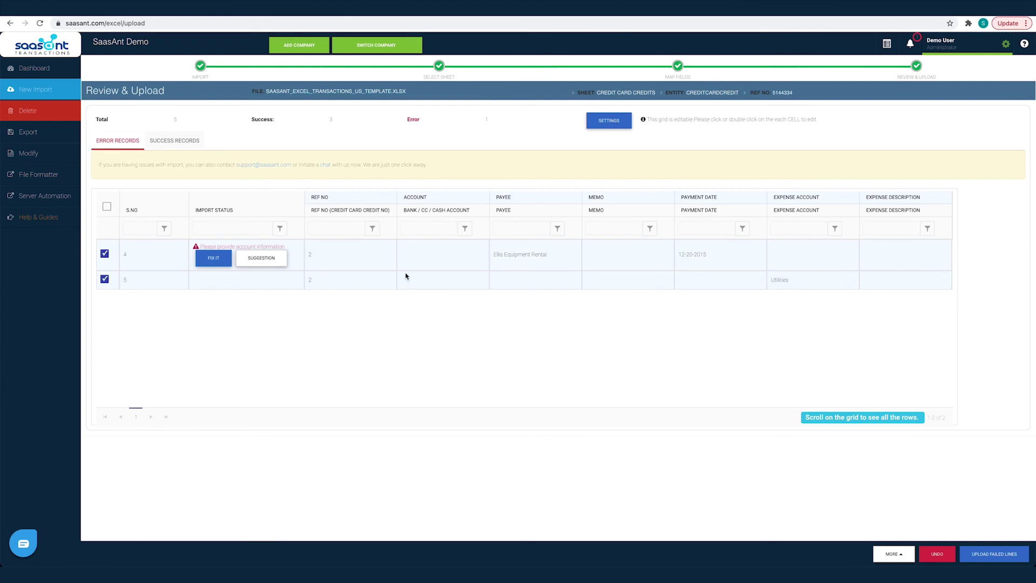
- Show the Success Records and verify Credit Card Credit #1 ($45.00) in QuickBooks Online
click(186, 140)
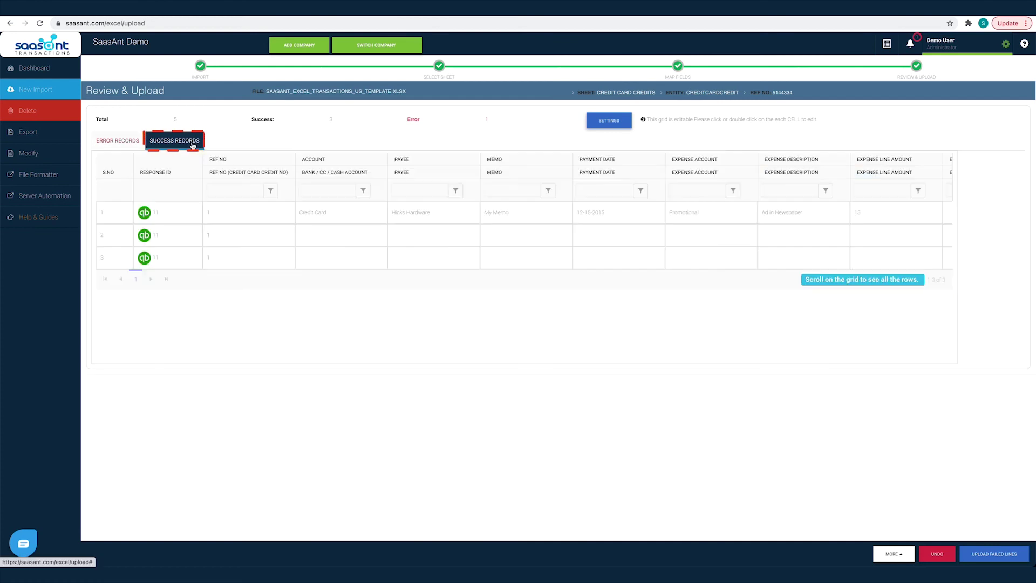
click(145, 213)
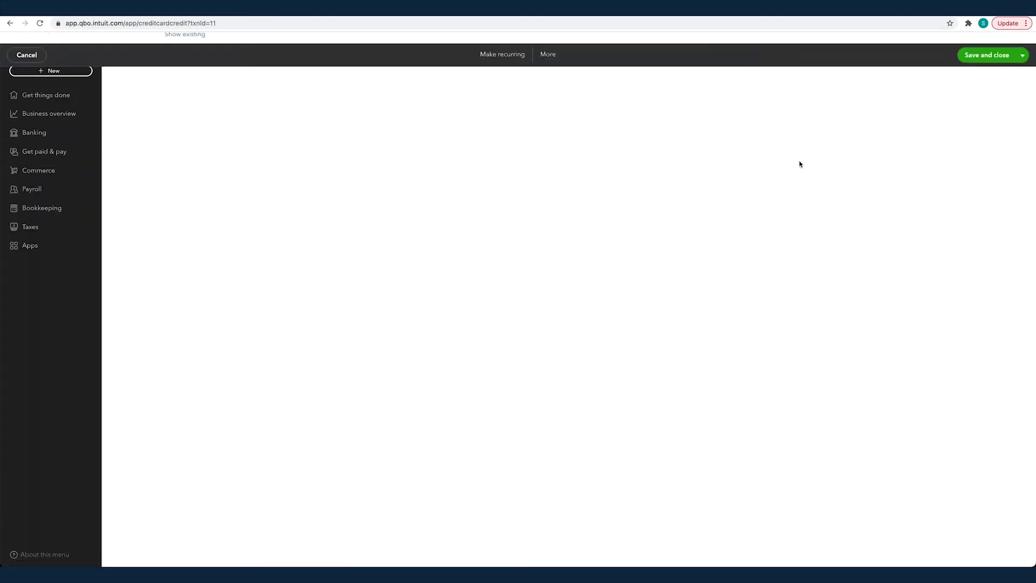
scroll(711, 286, down, 1)
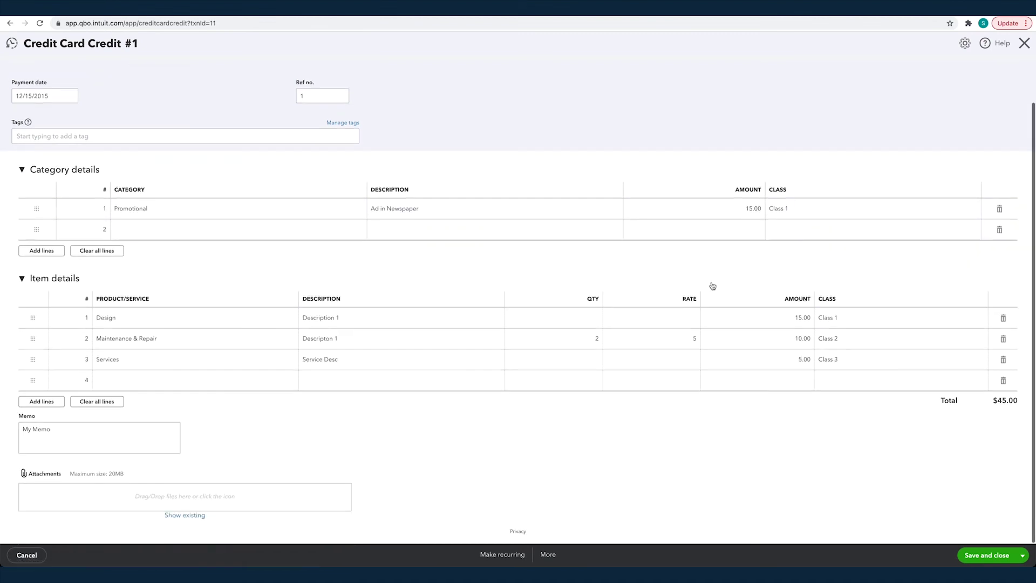
scroll(713, 285, up, 1)
click(1024, 43)
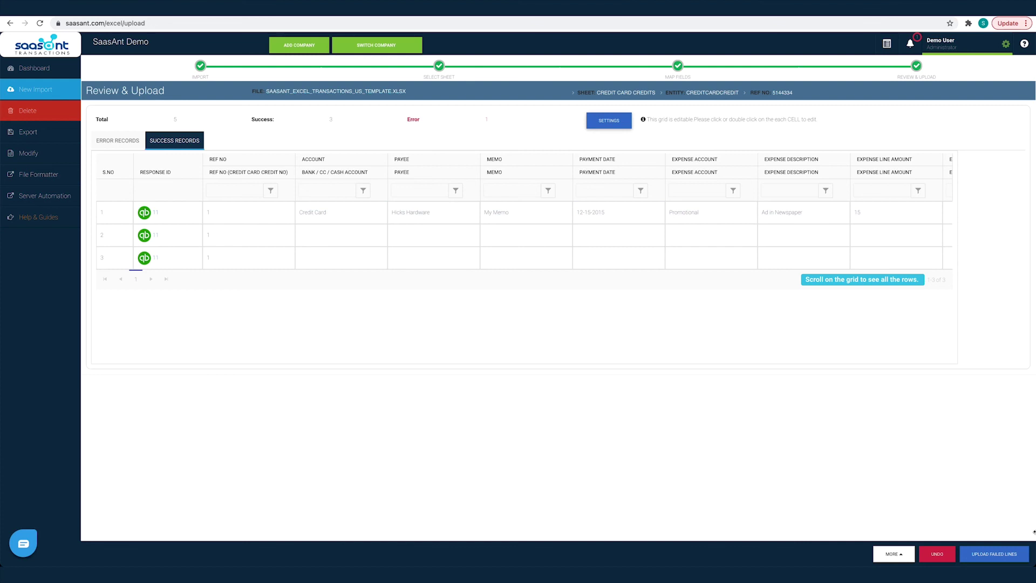
- Select all successfully imported credits under Undo and confirm deleting them from QuickBooks Online
click(937, 553)
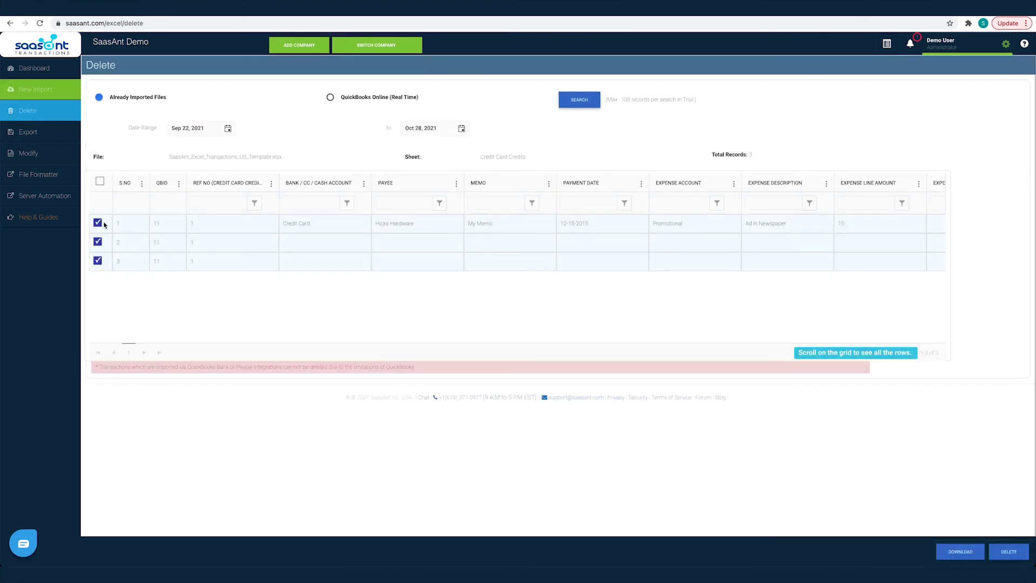
click(100, 181)
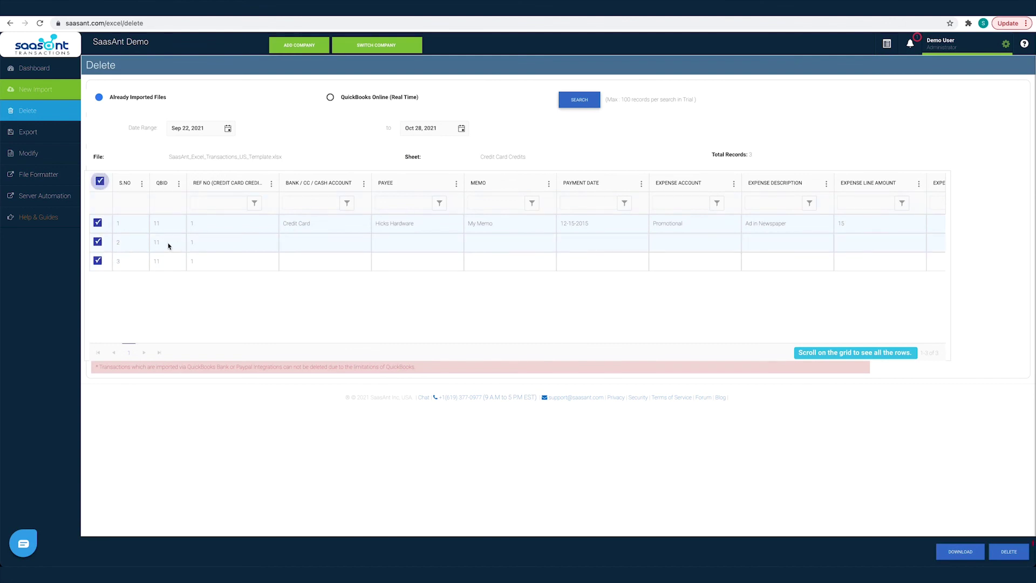
click(1016, 553)
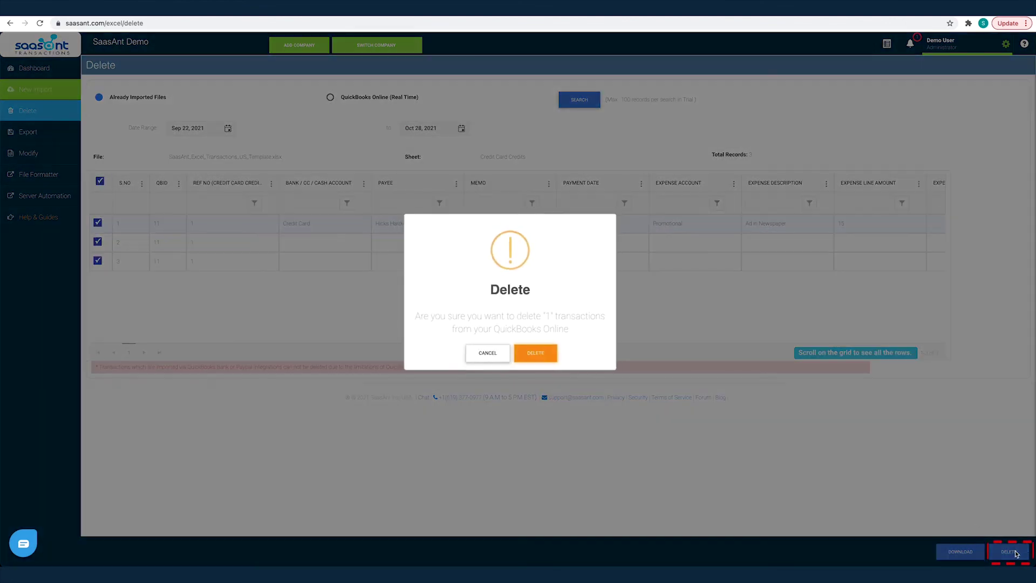
click(538, 357)
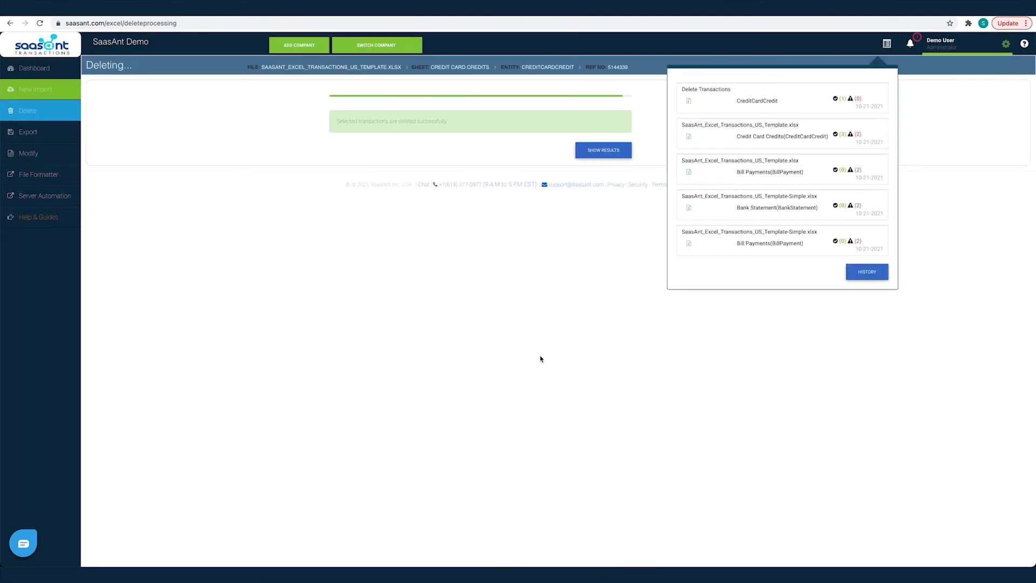